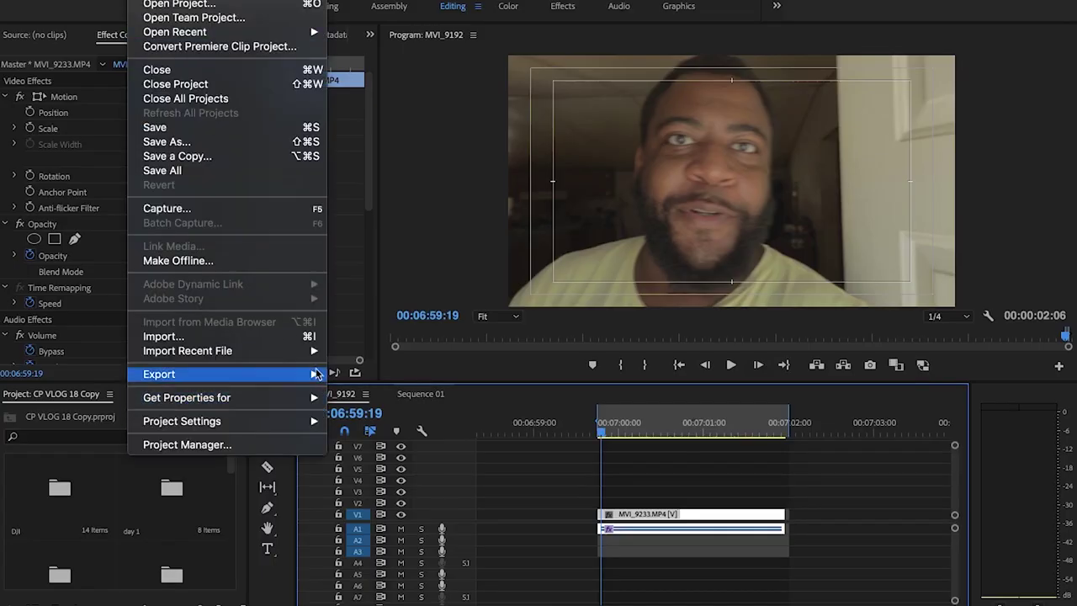
# - Open the Export Settings for the MVI_9192 sequence with Cmd+M
pyautogui.moveTo(318, 373)
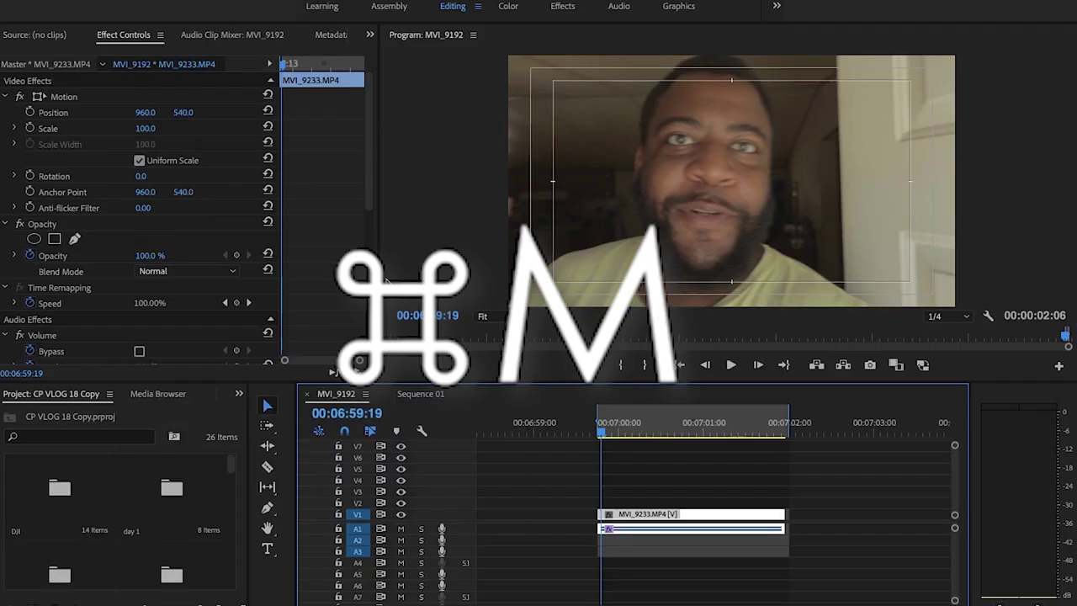
pyautogui.press('super+m')
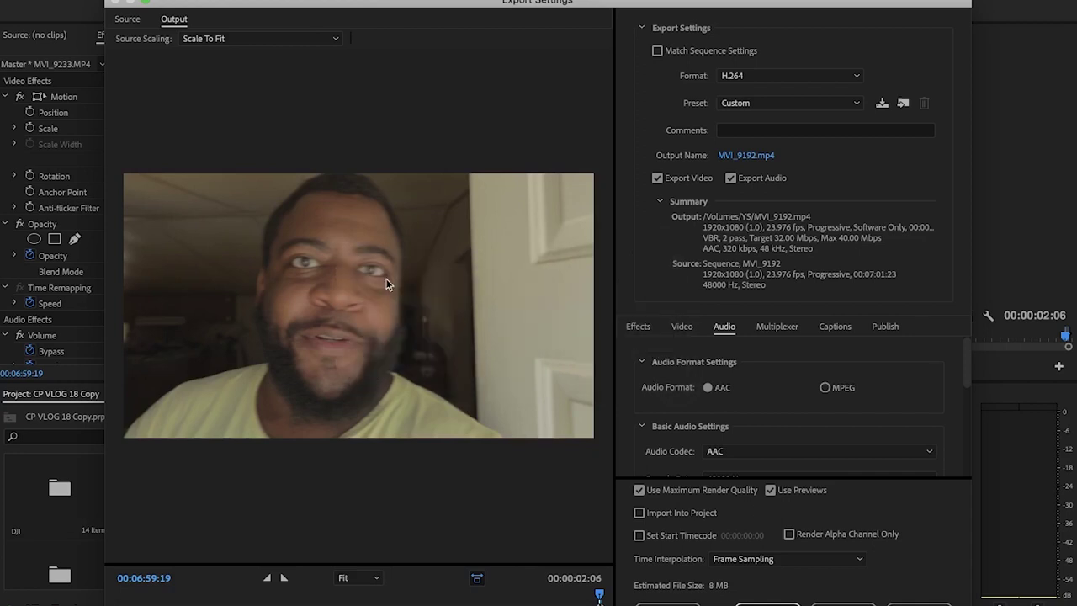
# - Choose the YouTube 1080p HD export preset and open the output file name window
pyautogui.click(782, 102)
pyautogui.scroll(-1, 846, 297)
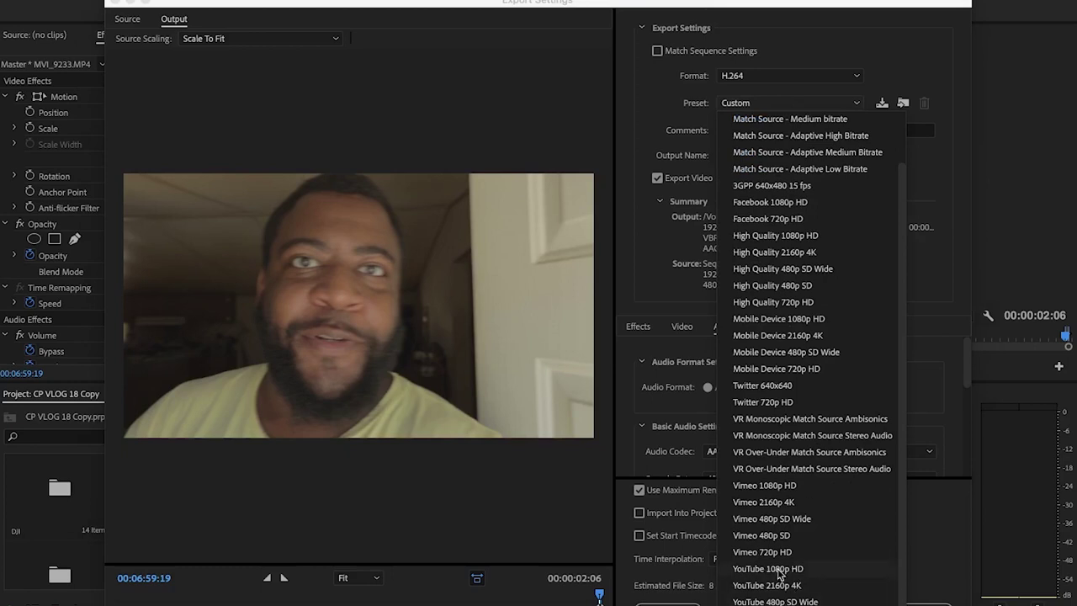
pyautogui.click(767, 568)
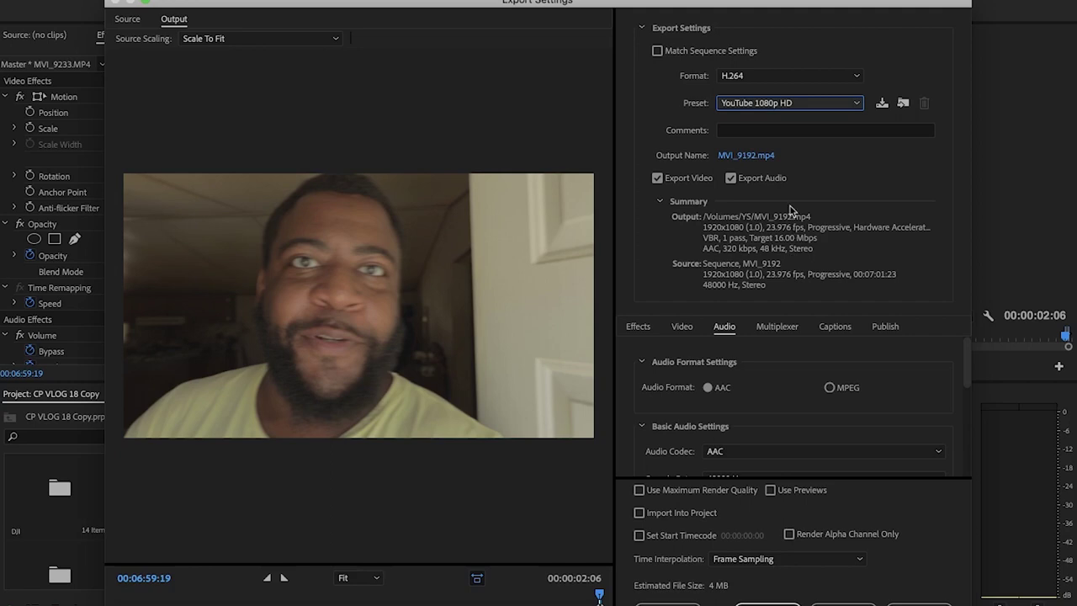
pyautogui.click(751, 156)
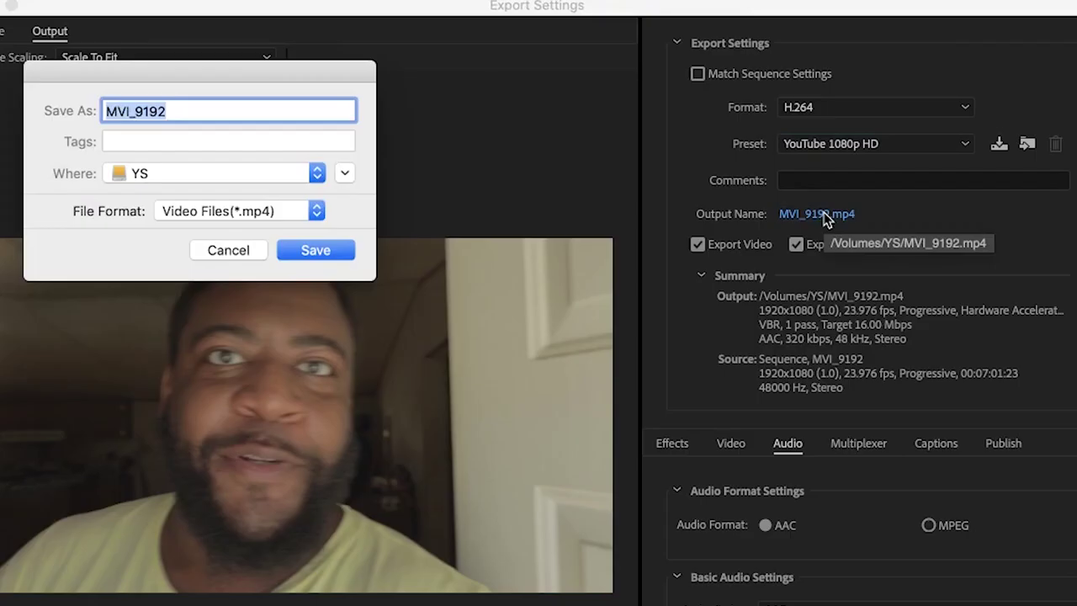
# - Name the output file 'yeag talking' and confirm it
pyautogui.write('yeag')
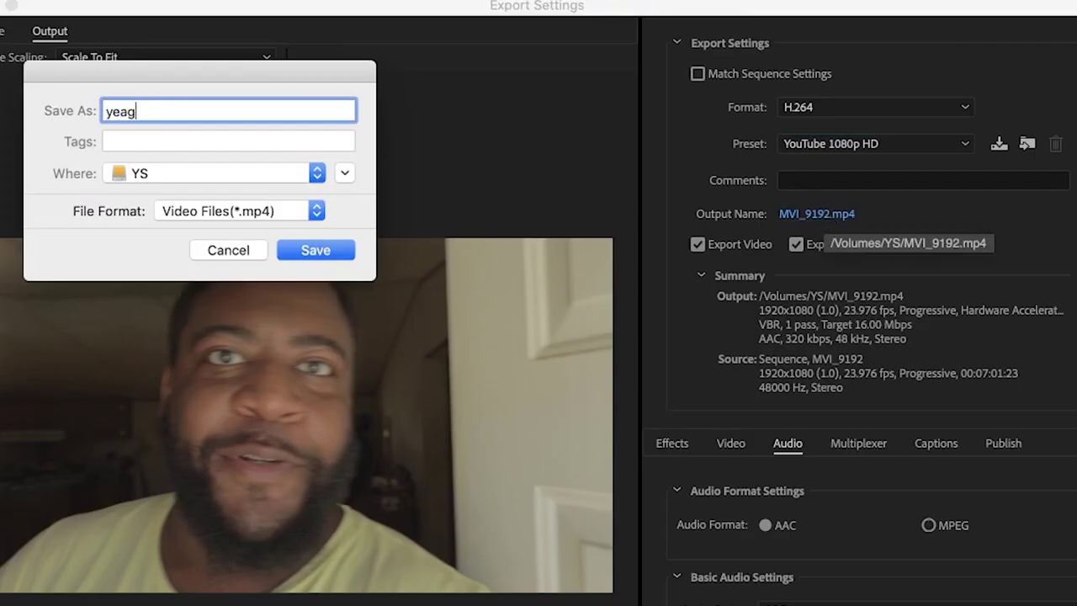
pyautogui.write(' talking')
pyautogui.press('Return')
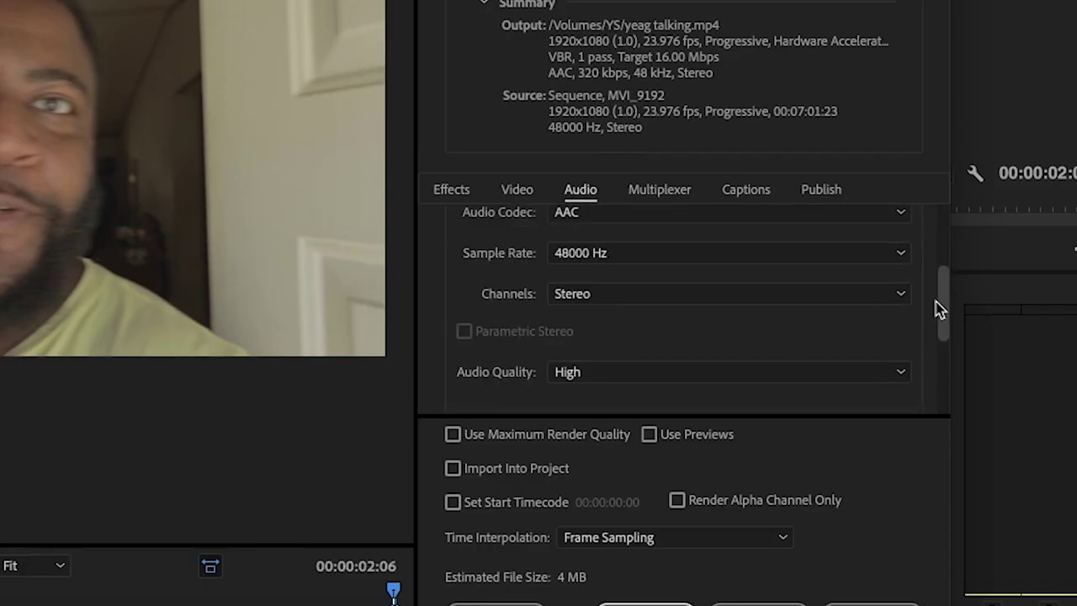
# - Review the Video tab's High profile and VBR 1-pass 16 Mbps bitrate settings
pyautogui.moveTo(940, 309); pyautogui.dragTo(940, 368)
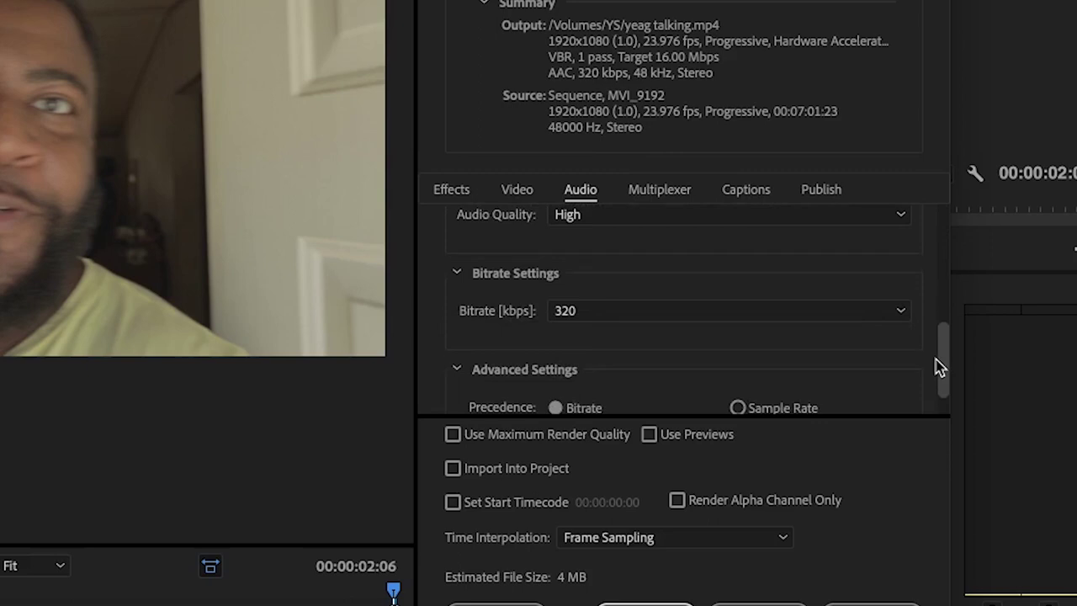
pyautogui.click(515, 199)
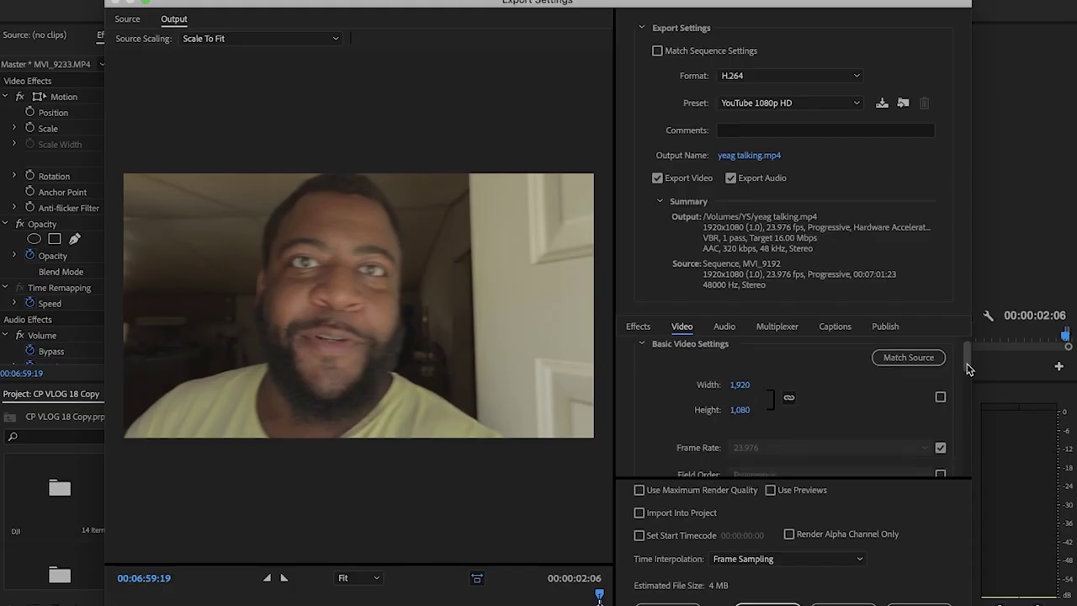
pyautogui.moveTo(948, 249); pyautogui.dragTo(943, 269)
pyautogui.moveTo(967, 380); pyautogui.dragTo(965, 412)
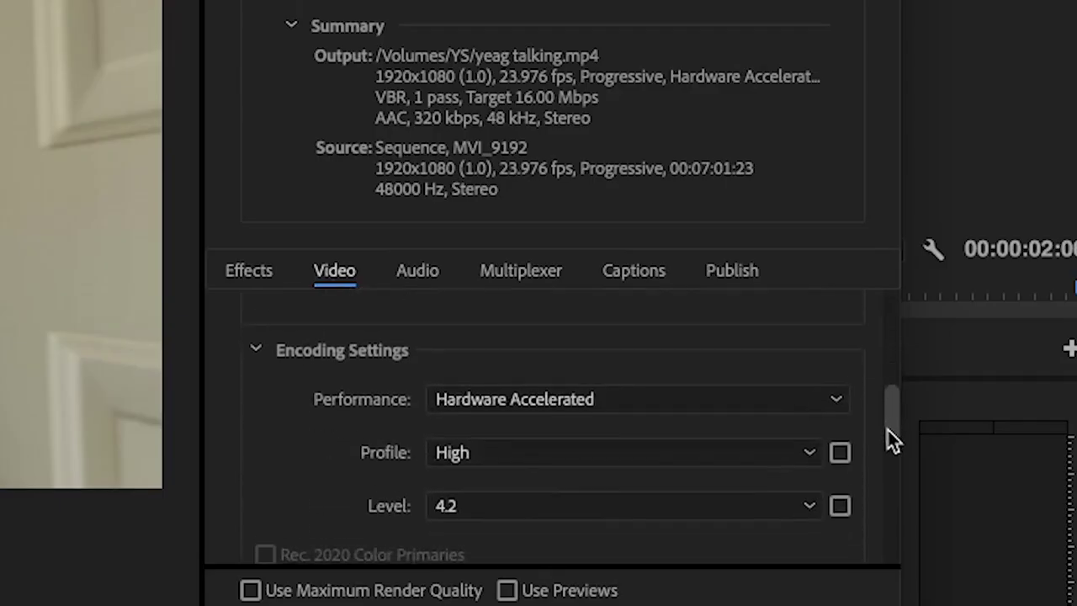
pyautogui.moveTo(888, 433); pyautogui.dragTo(888, 452)
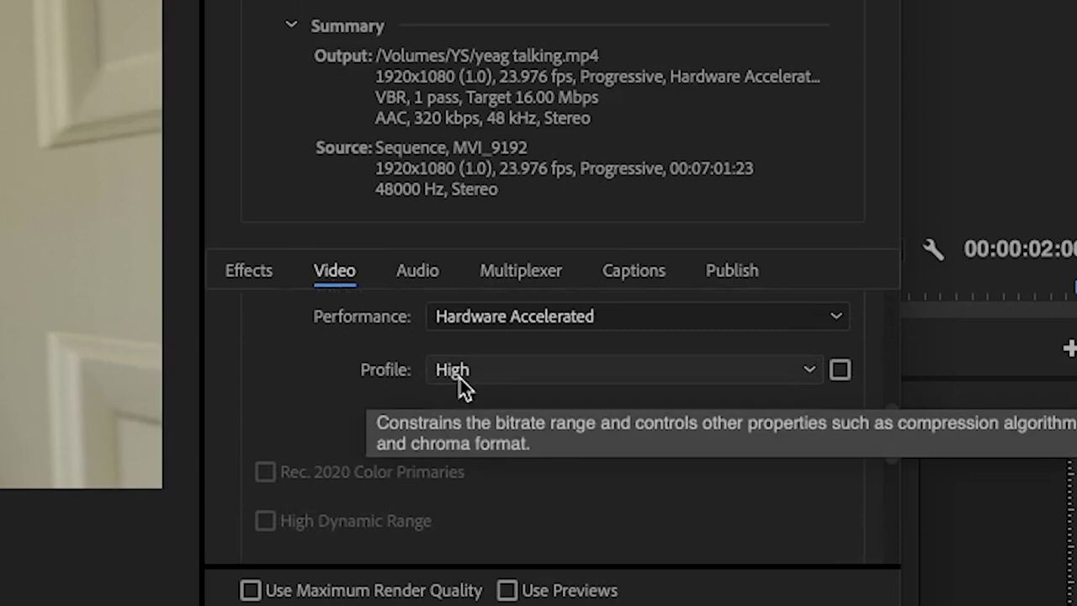
pyautogui.click(537, 379)
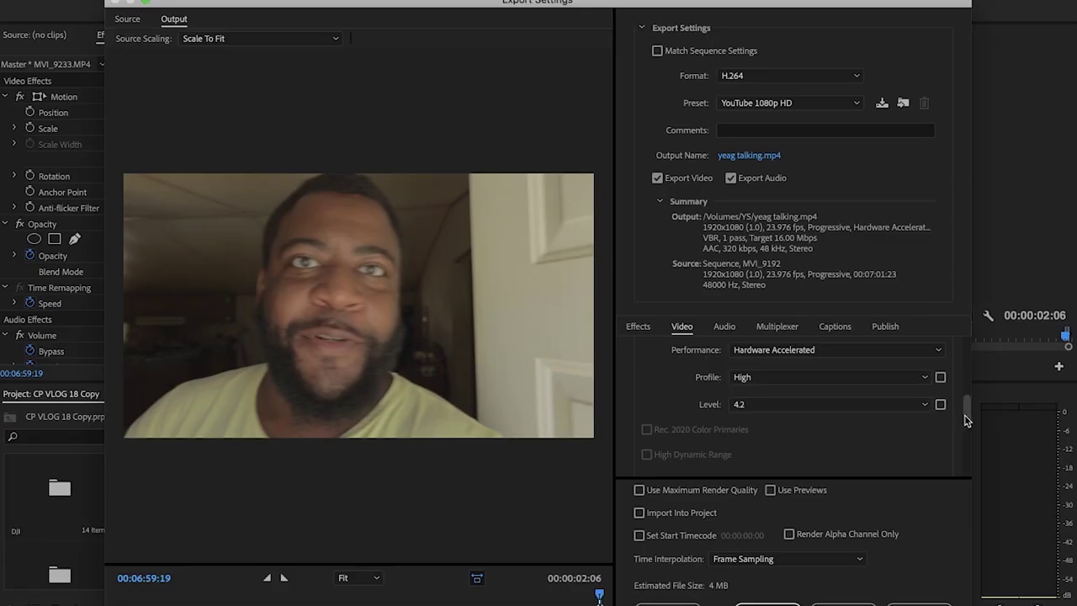
pyautogui.moveTo(966, 420); pyautogui.dragTo(964, 449)
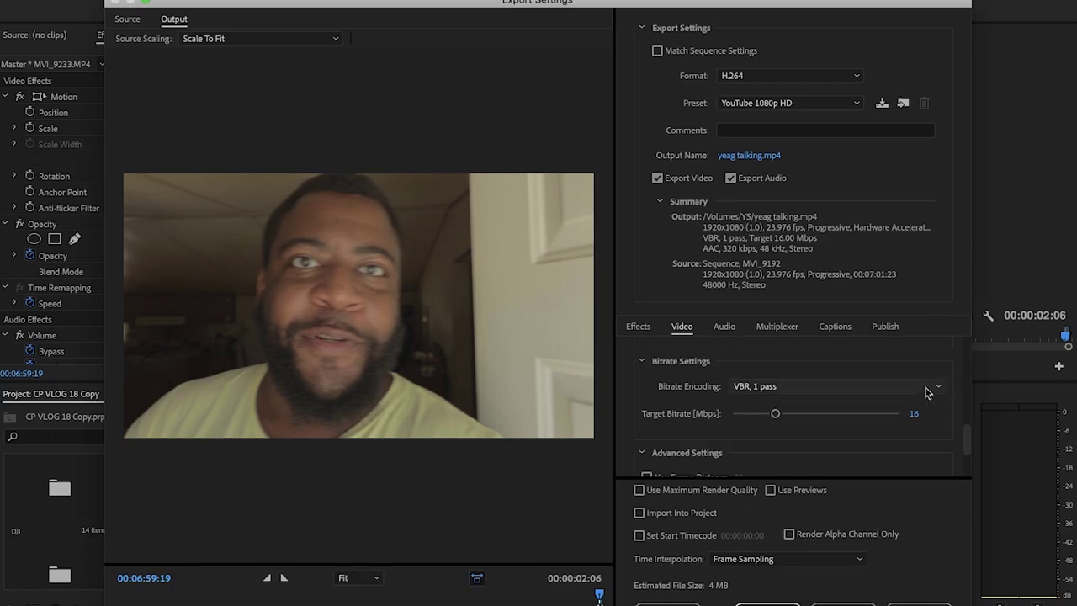
# - Set Bitrate Encoding to VBR, 2 pass
pyautogui.click(925, 392)
pyautogui.click(894, 399)
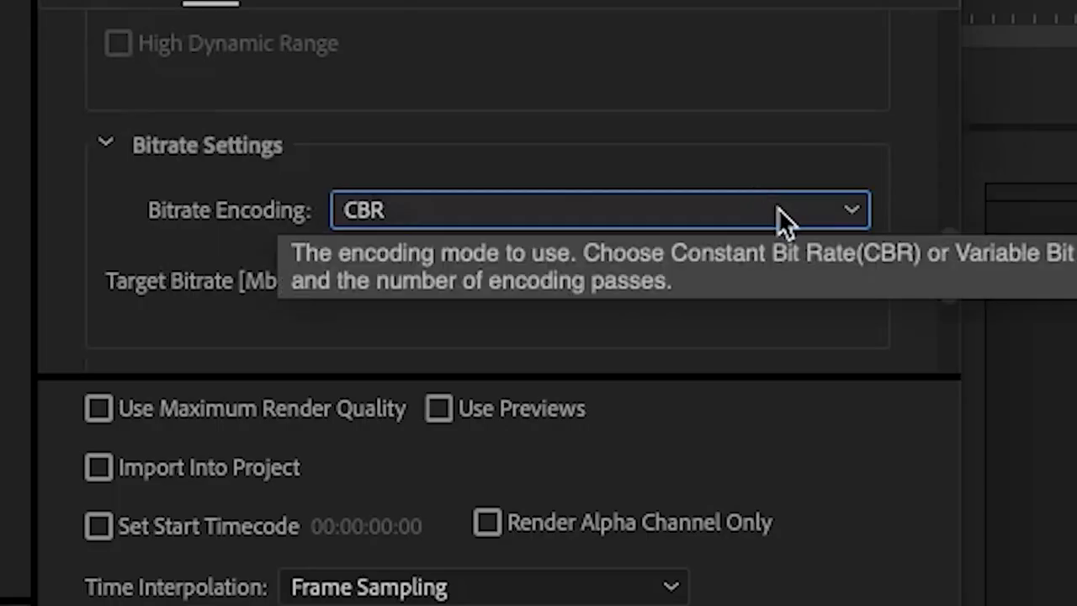
pyautogui.click(774, 210)
pyautogui.click(693, 301)
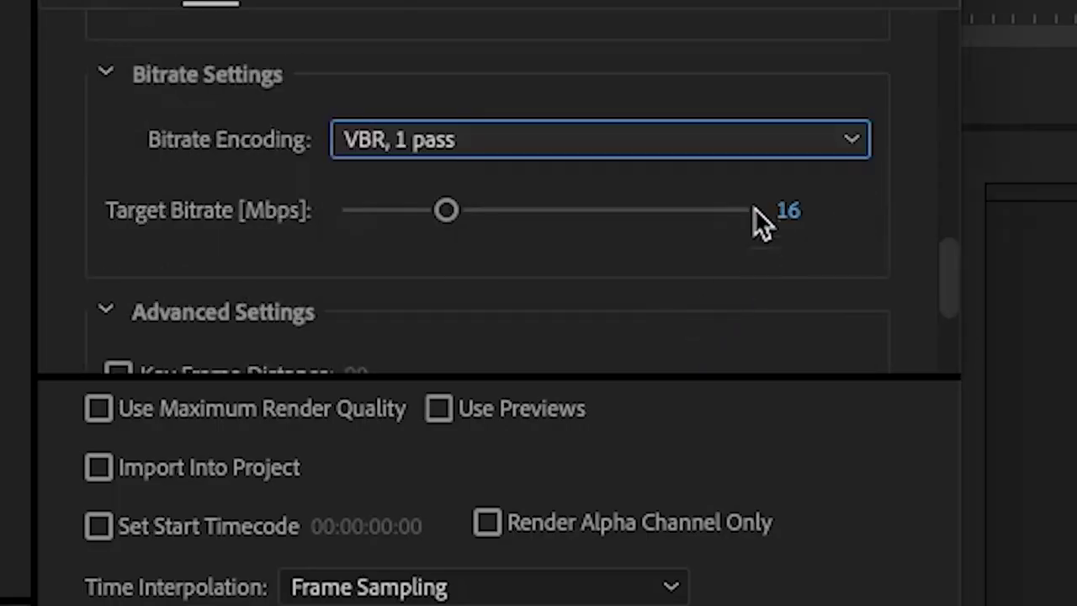
pyautogui.click(751, 146)
pyautogui.click(618, 196)
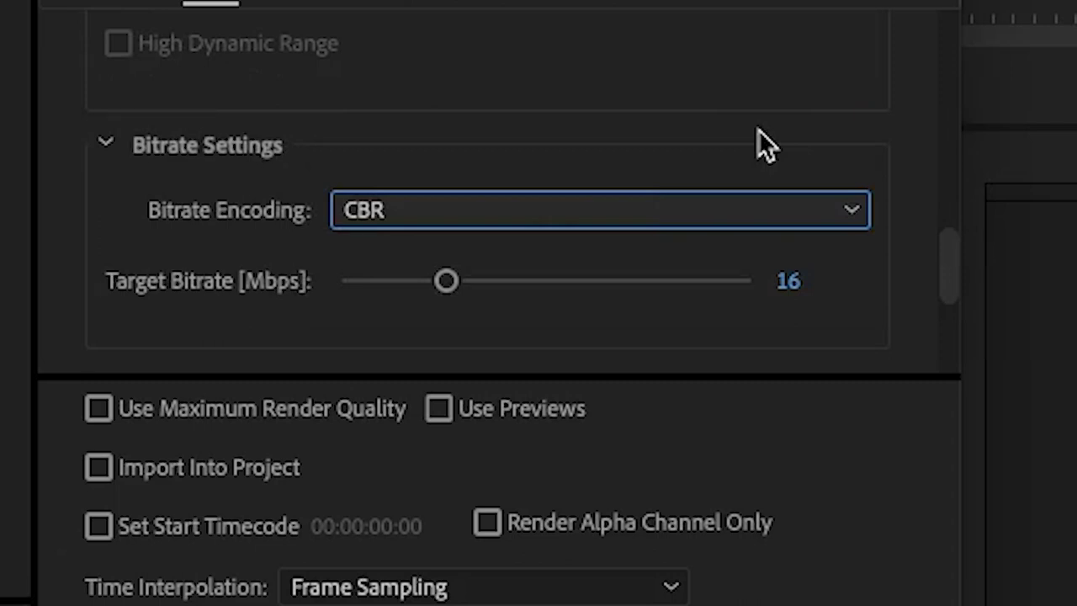
pyautogui.click(757, 206)
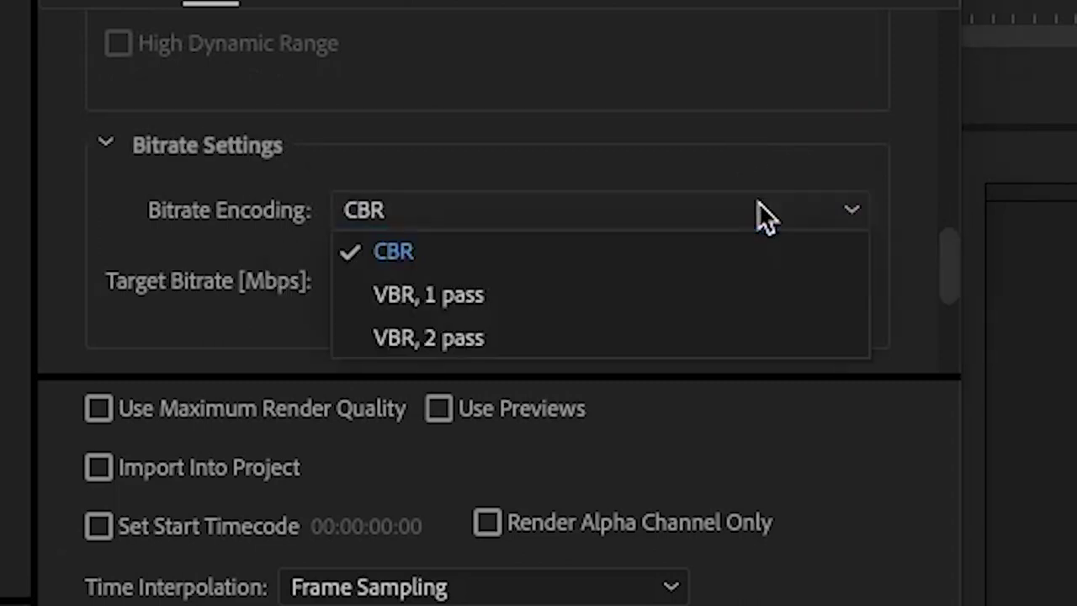
pyautogui.click(687, 338)
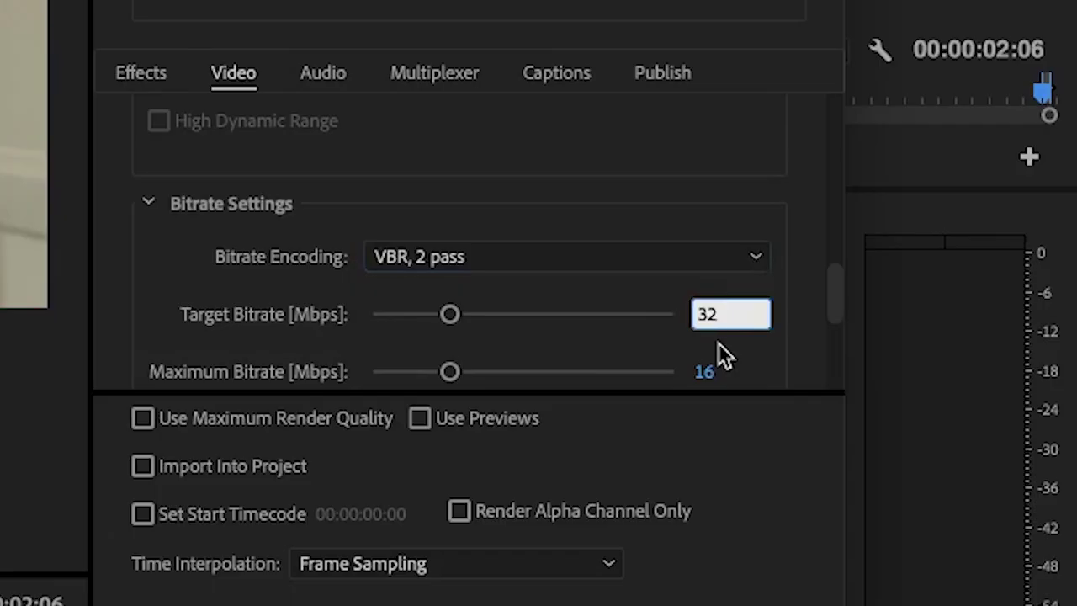
# - Set the target bitrate to 32 Mbps and the maximum bitrate to 40 Mbps
pyautogui.press('Return')
pyautogui.click(883, 364)
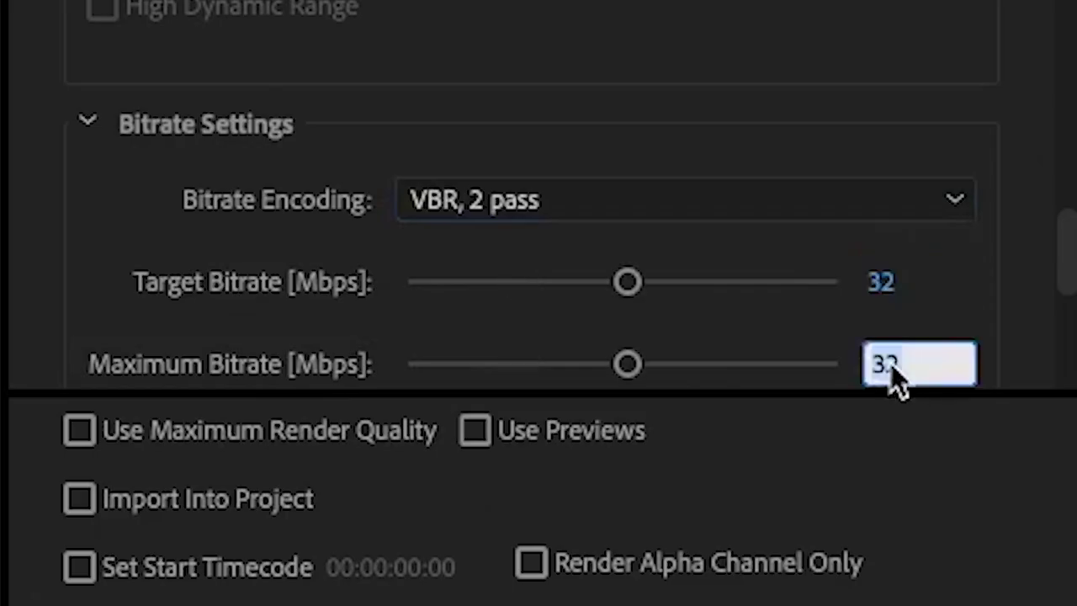
pyautogui.write('40')
pyautogui.press('Return')
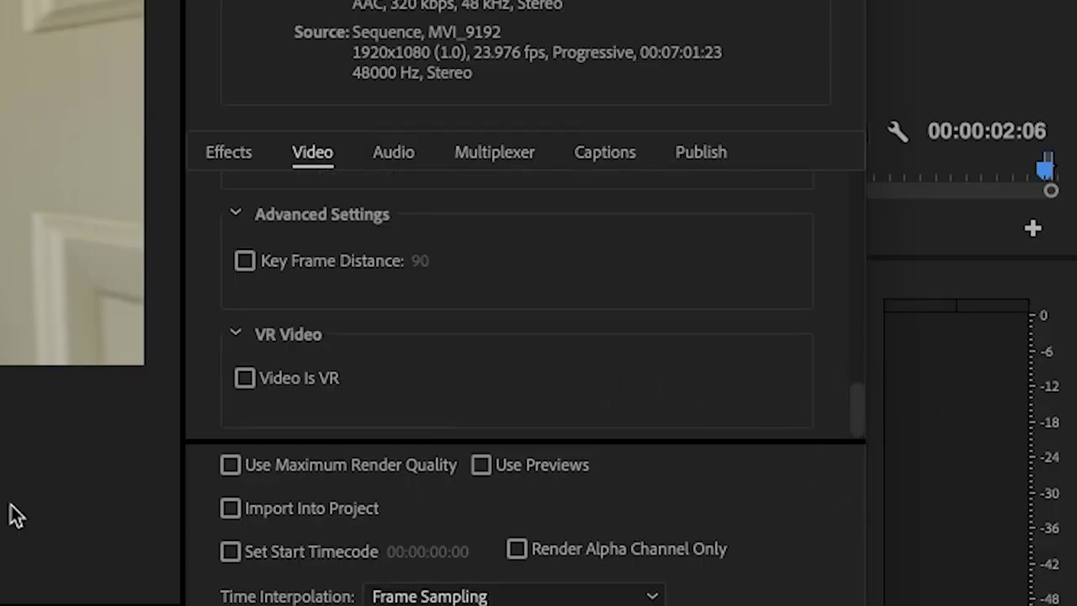
# - Enable Use Maximum Render Quality, toggle rendering from previews, and begin saving a preset
pyautogui.click(230, 465)
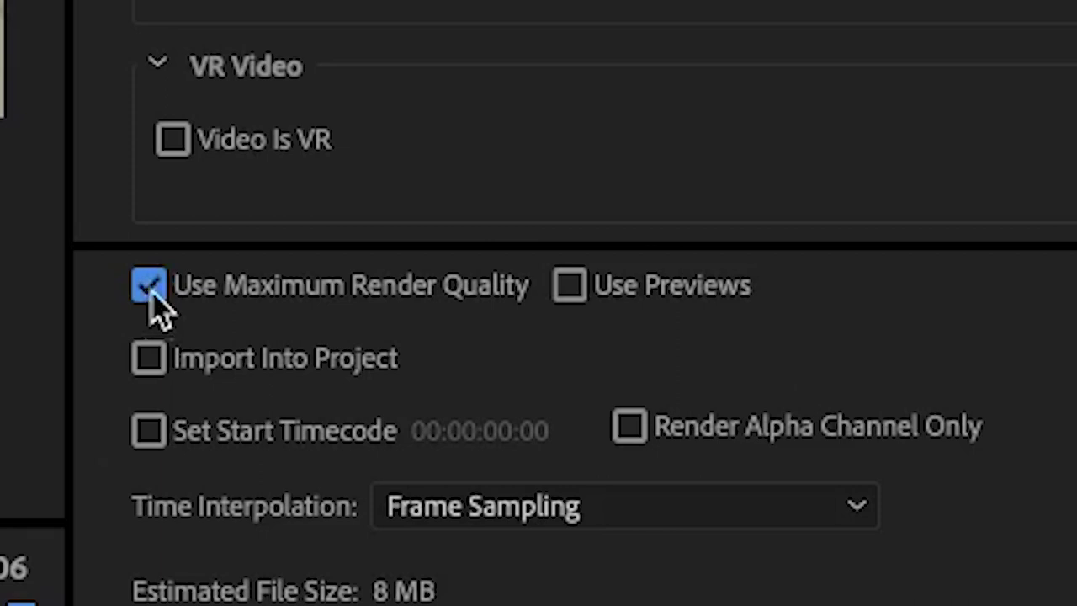
pyautogui.click(568, 286)
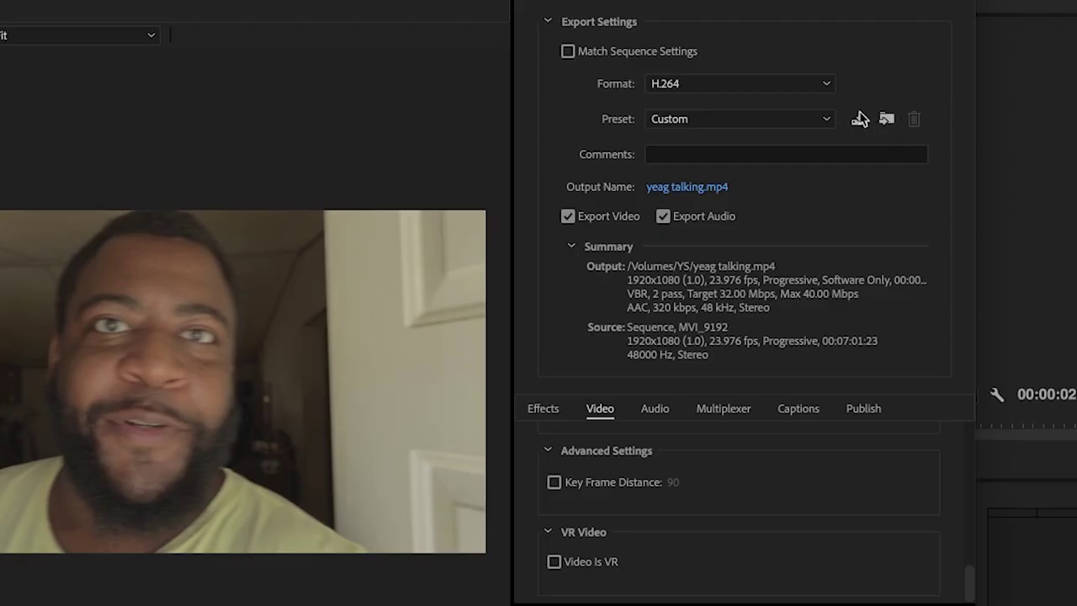
pyautogui.click(859, 119)
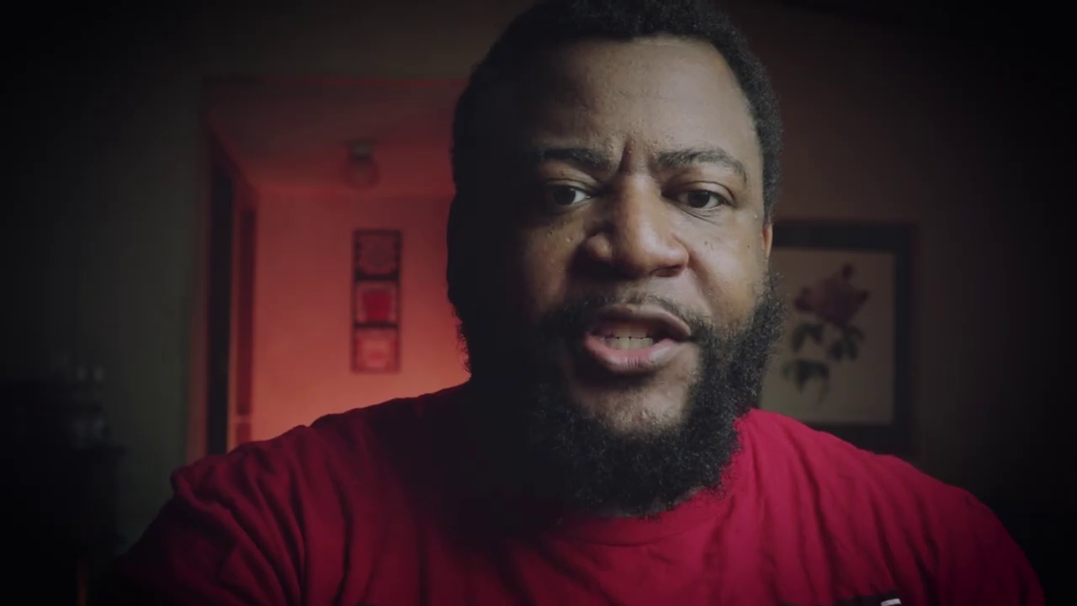